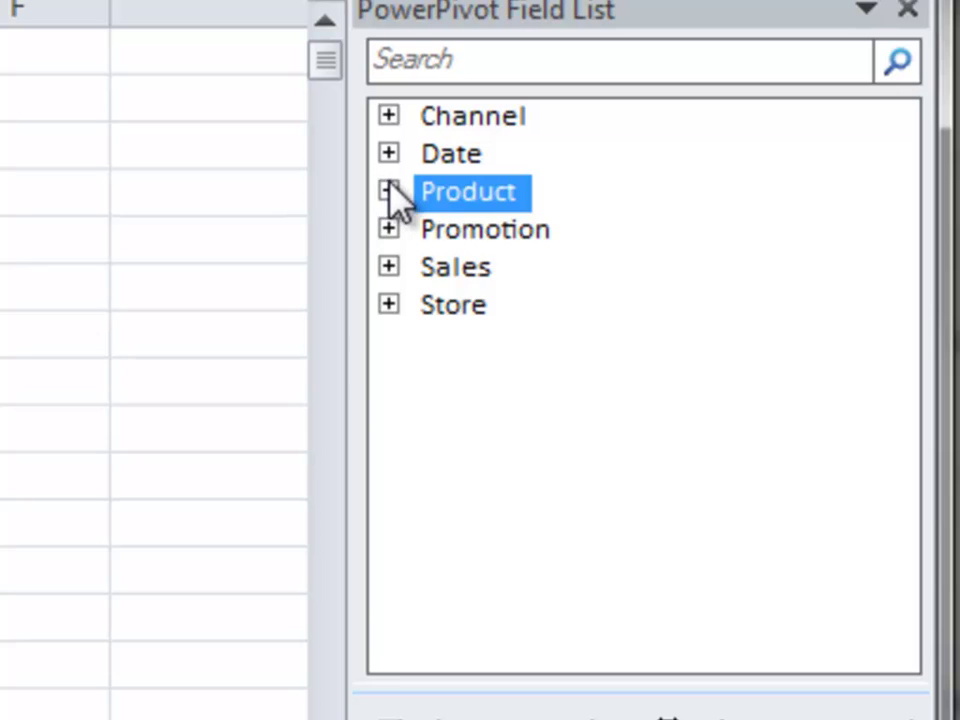
Unhide the ProdCategory table from client tools and refresh the field list so its fields appear
left_click(734, 239)
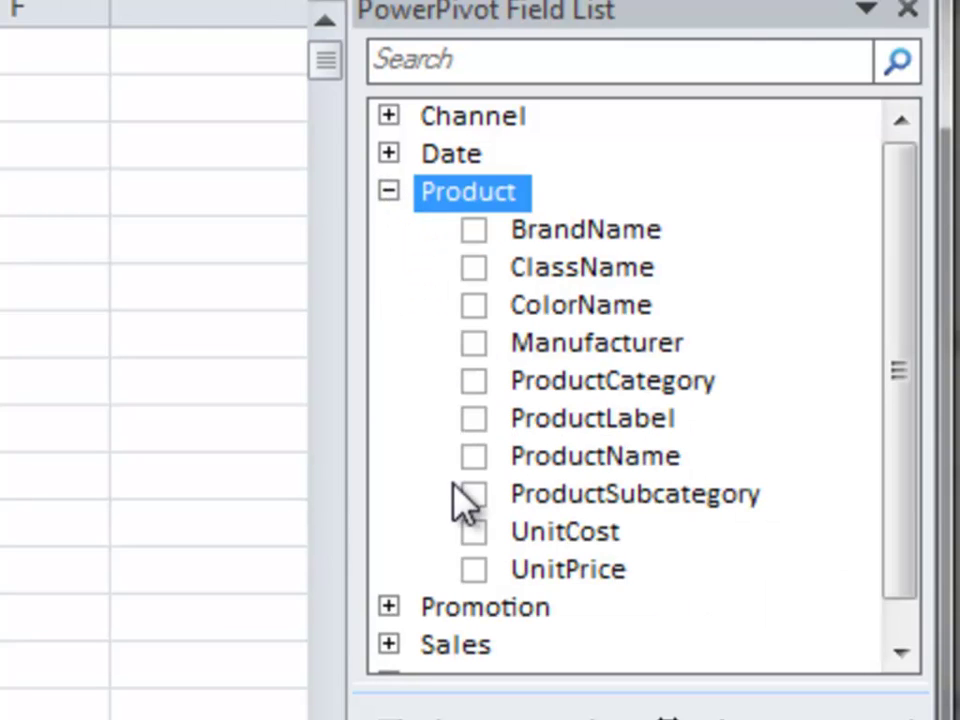
left_click(389, 192)
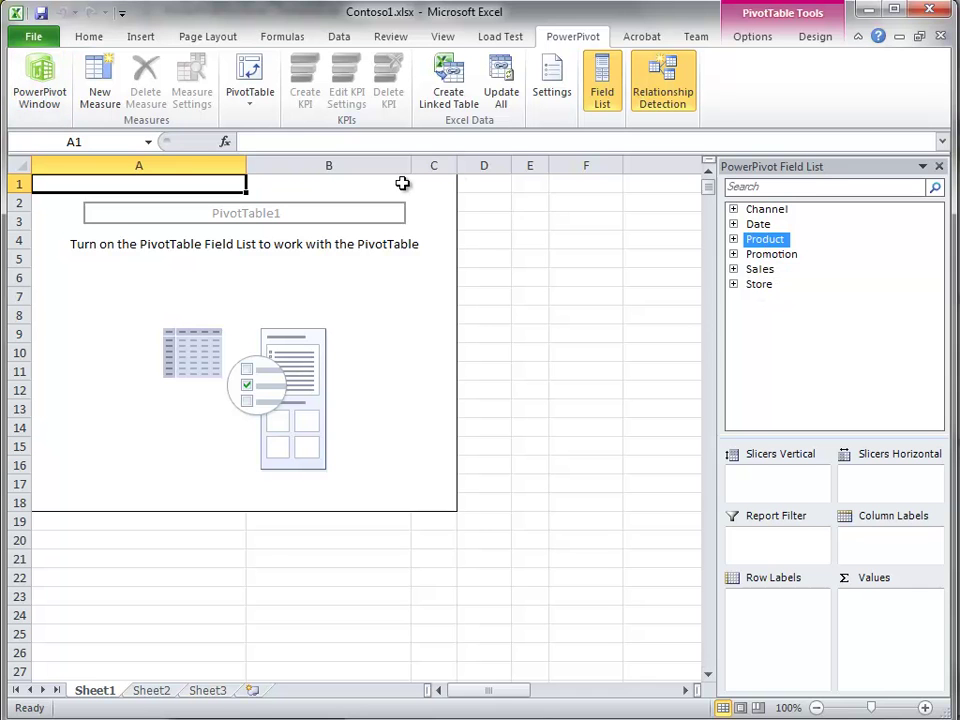
left_click(40, 78)
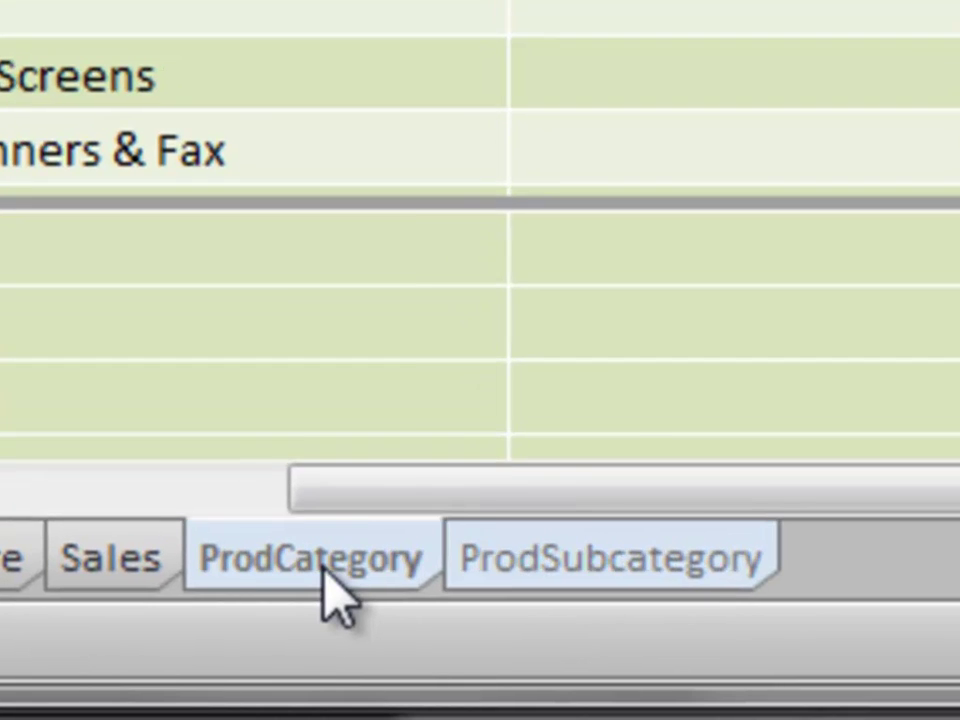
right_click(325, 575)
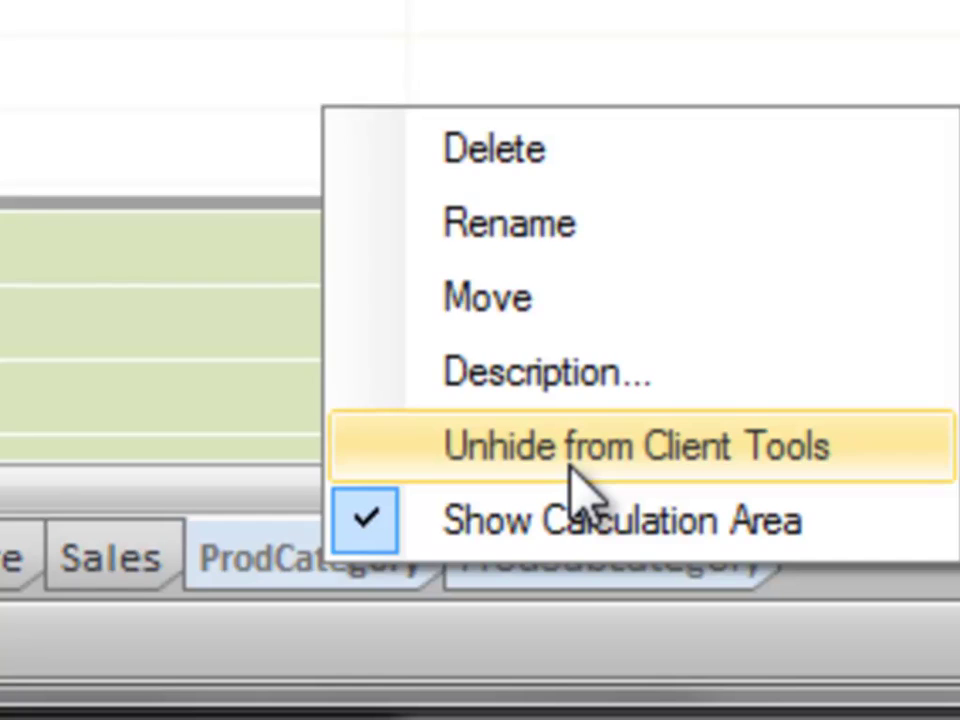
left_click(572, 462)
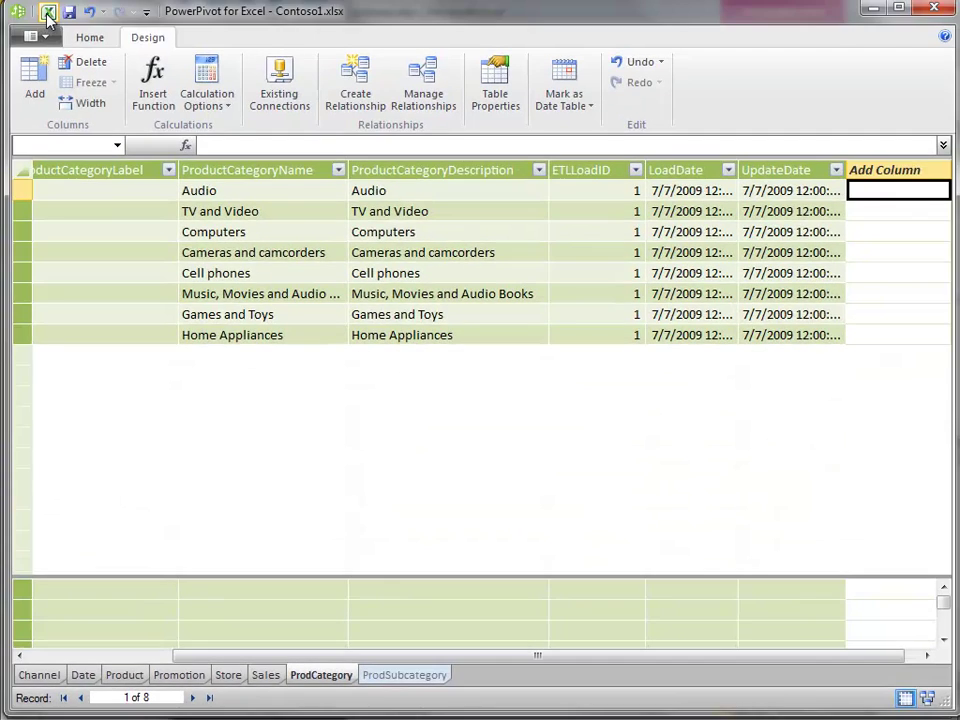
left_click(47, 17)
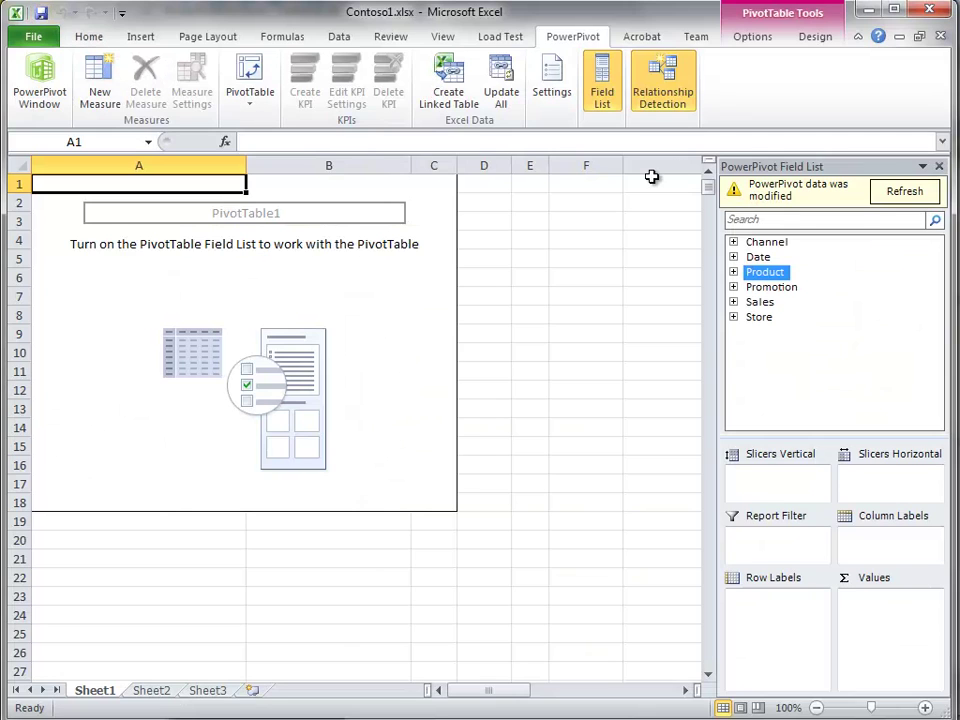
left_click(902, 190)
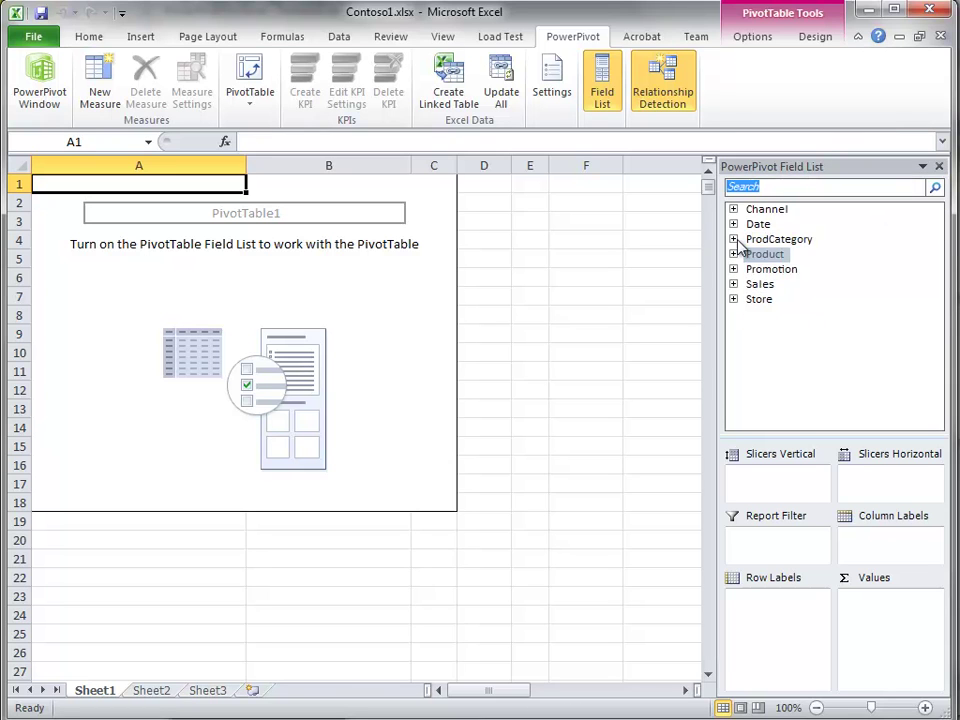
left_click(735, 241)
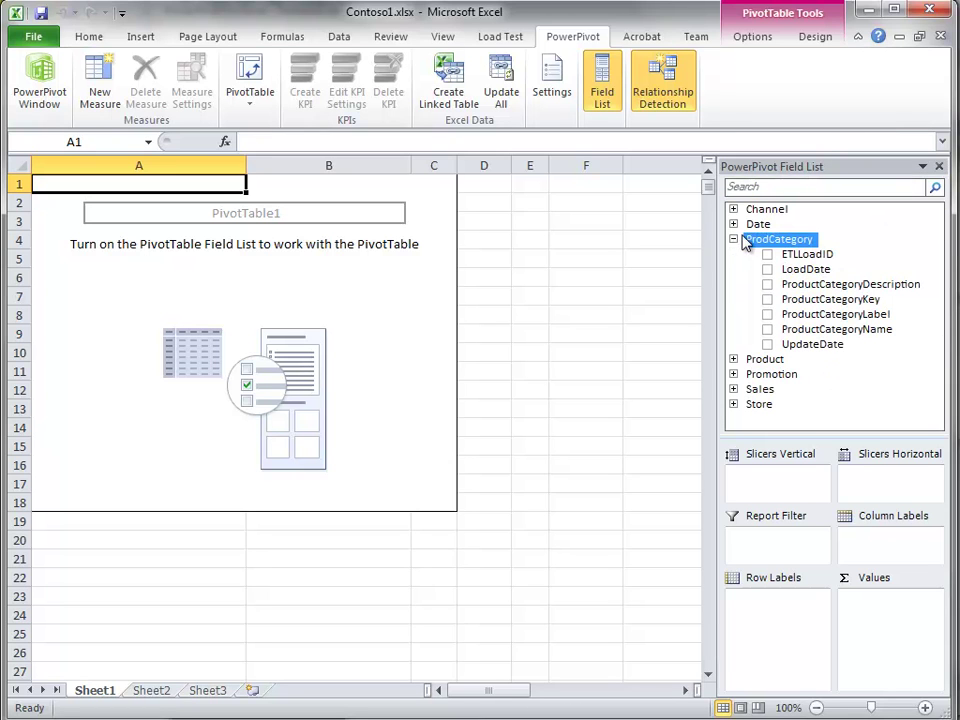
left_click(734, 240)
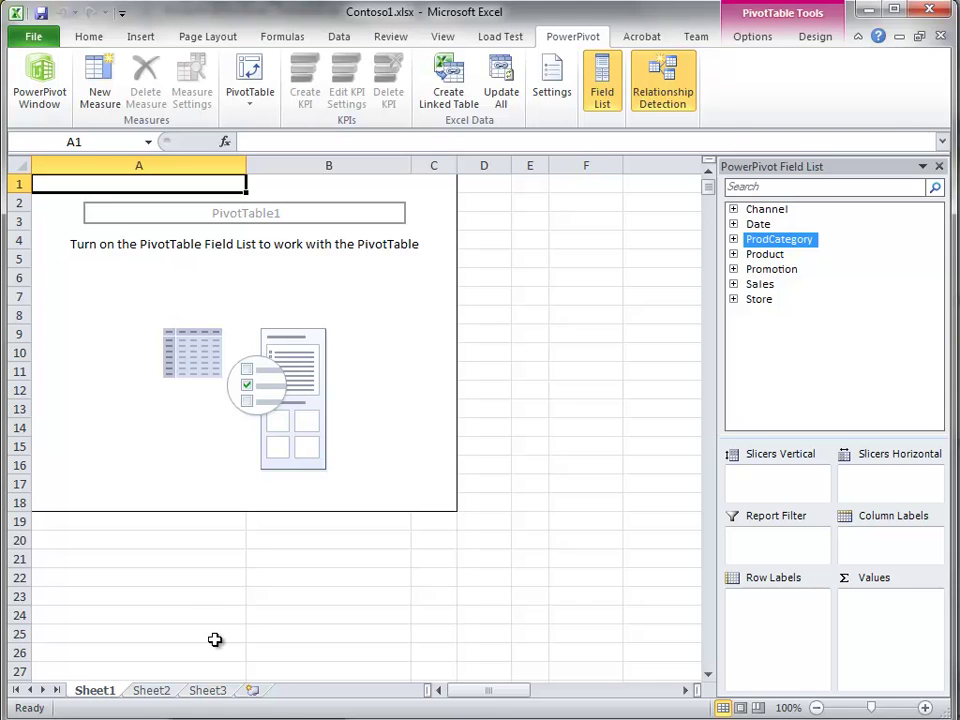
Hide the ProductCategoryKey and ProductCategoryLabel columns from client tools
left_click(58, 107)
left_click(88, 172)
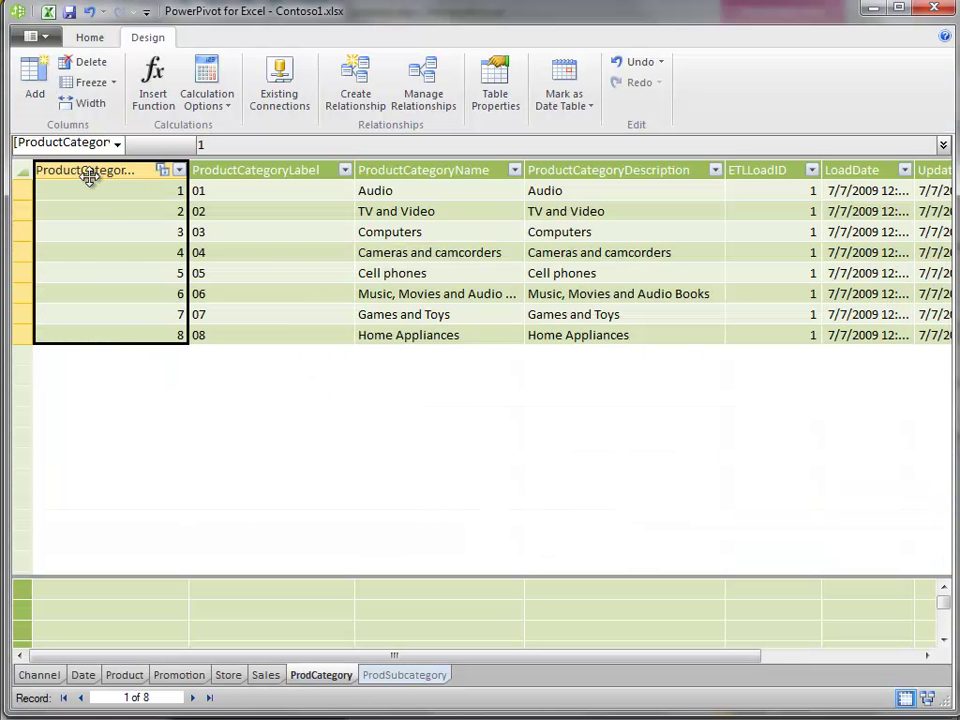
right_click(88, 174)
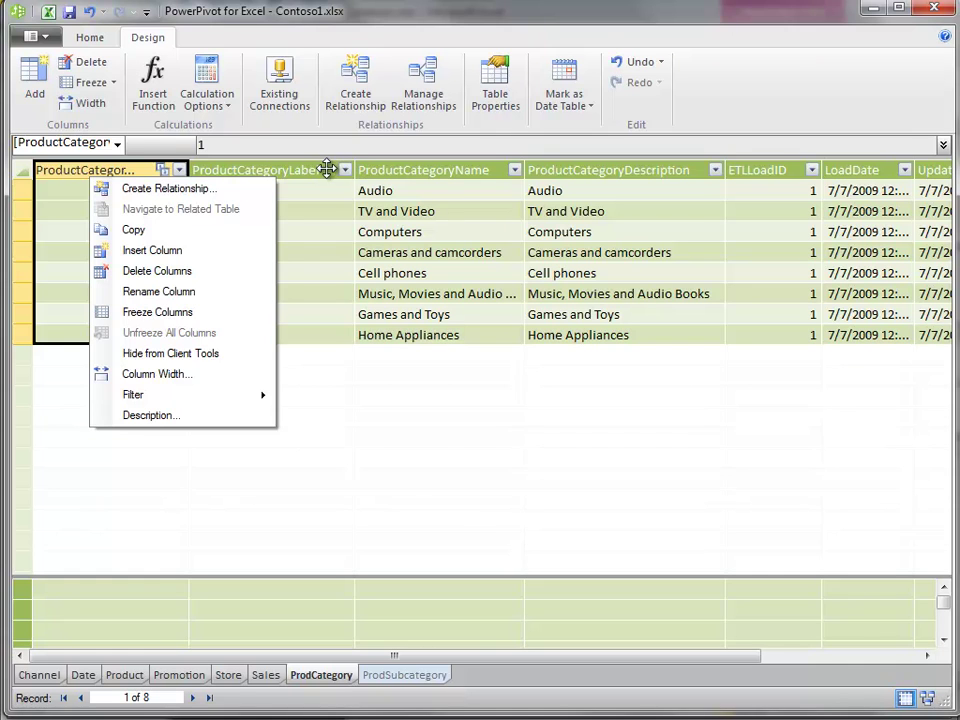
left_click(326, 168, "shift")
right_click(312, 172)
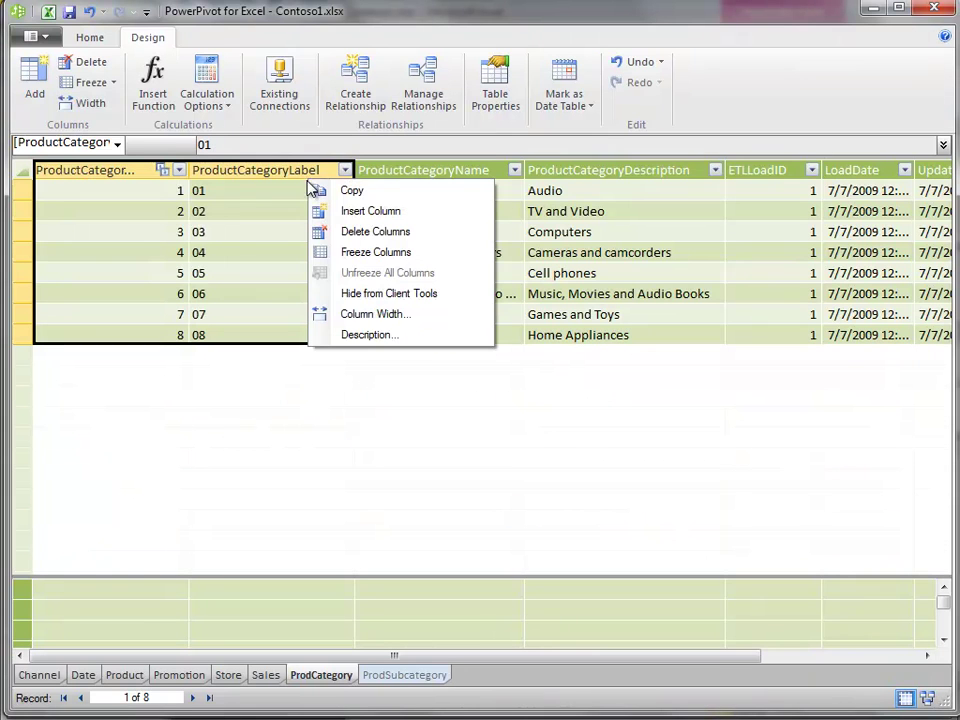
left_click(356, 297)
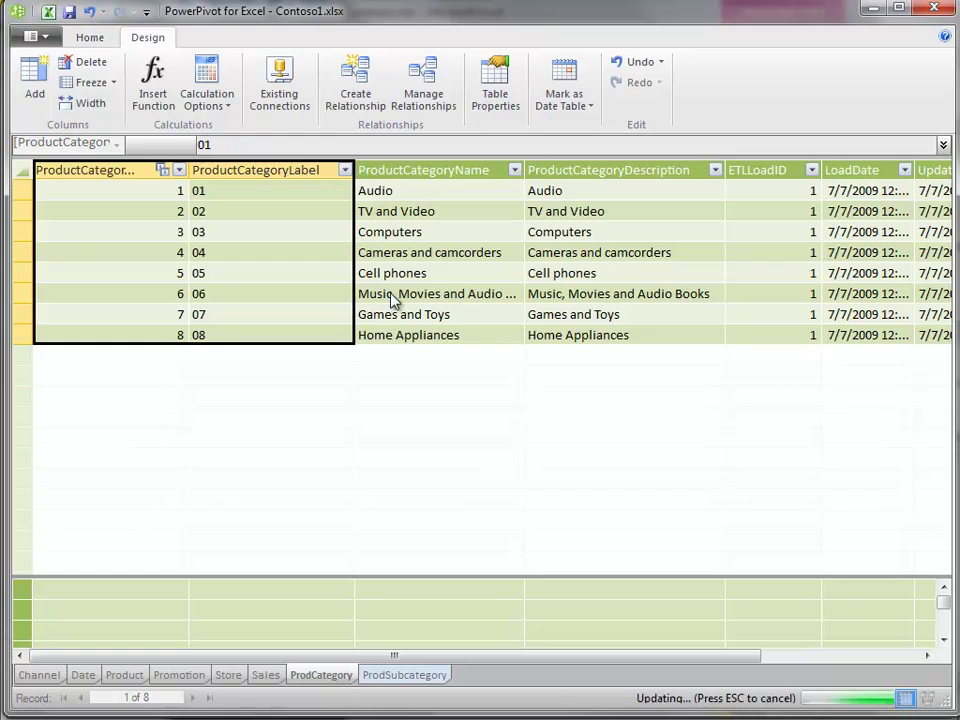
Hide the ProductCategoryDescription through UpdateDate columns from client tools
left_click(577, 168)
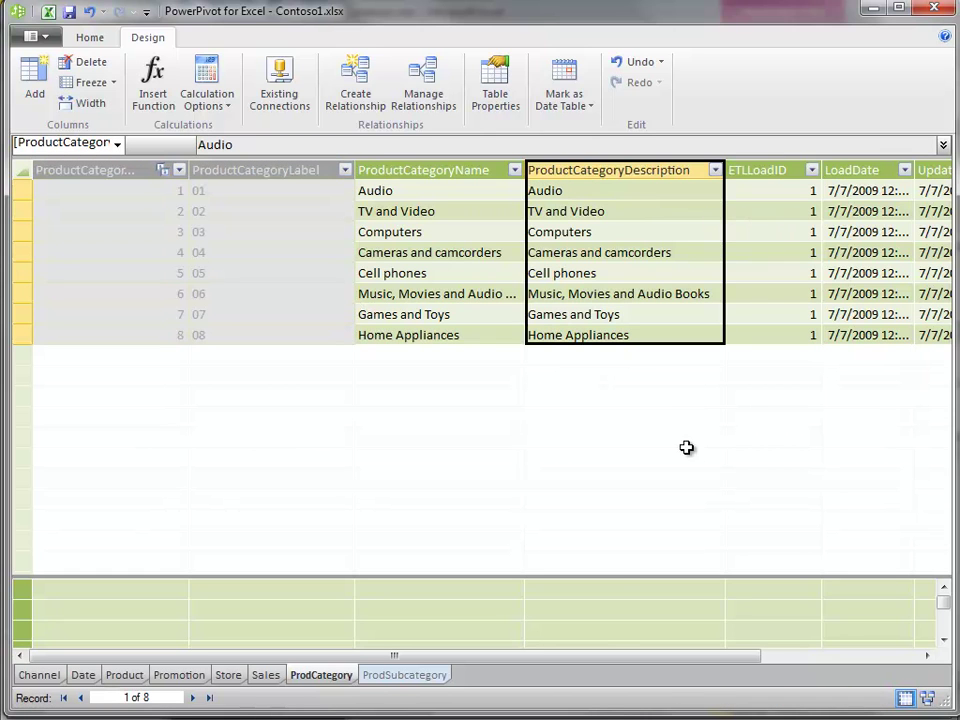
left_click_drag(604, 658, 825, 656)
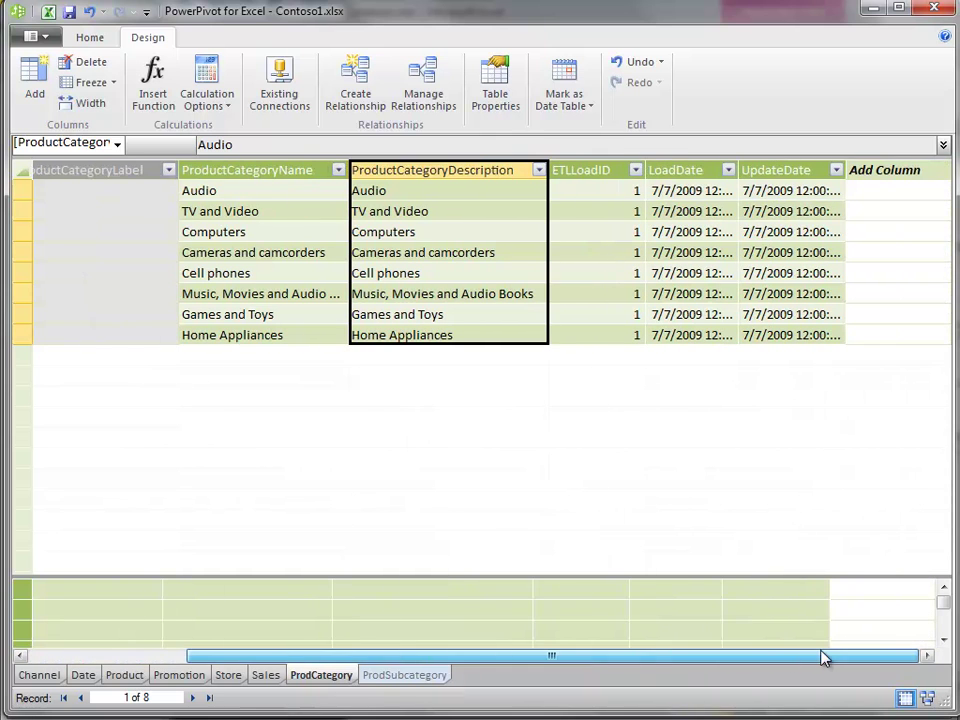
left_click(786, 170, "shift")
right_click(786, 170)
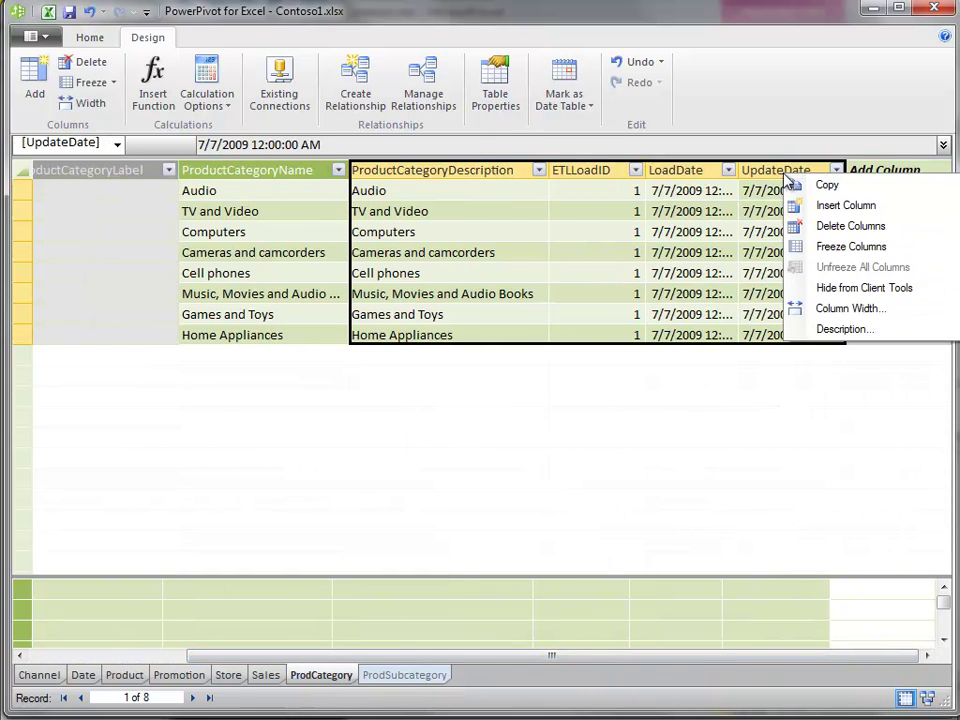
left_click(846, 286)
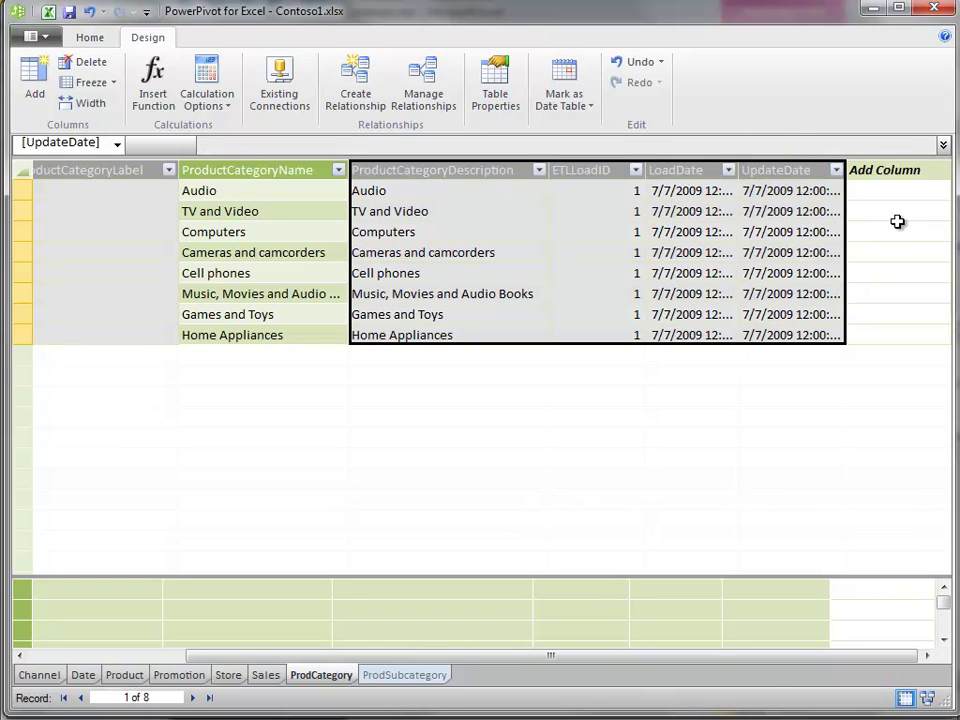
left_click(198, 292)
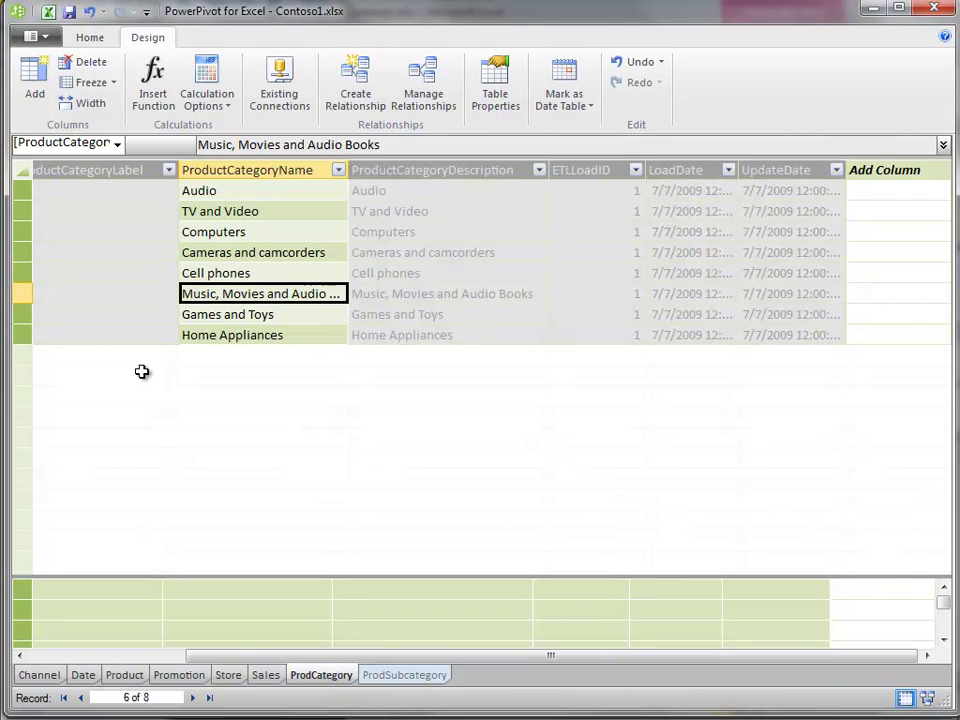
Refresh the field list, confirm ProdCategory shows only ProductCategoryName, then return to the PowerPivot table
left_click(47, 11)
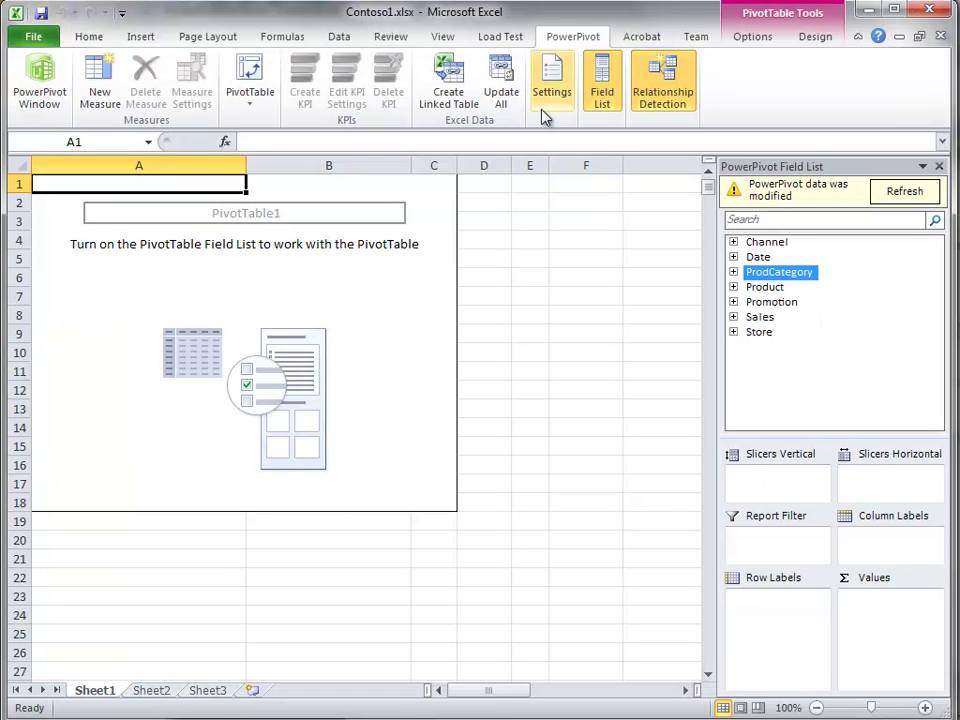
left_click(889, 196)
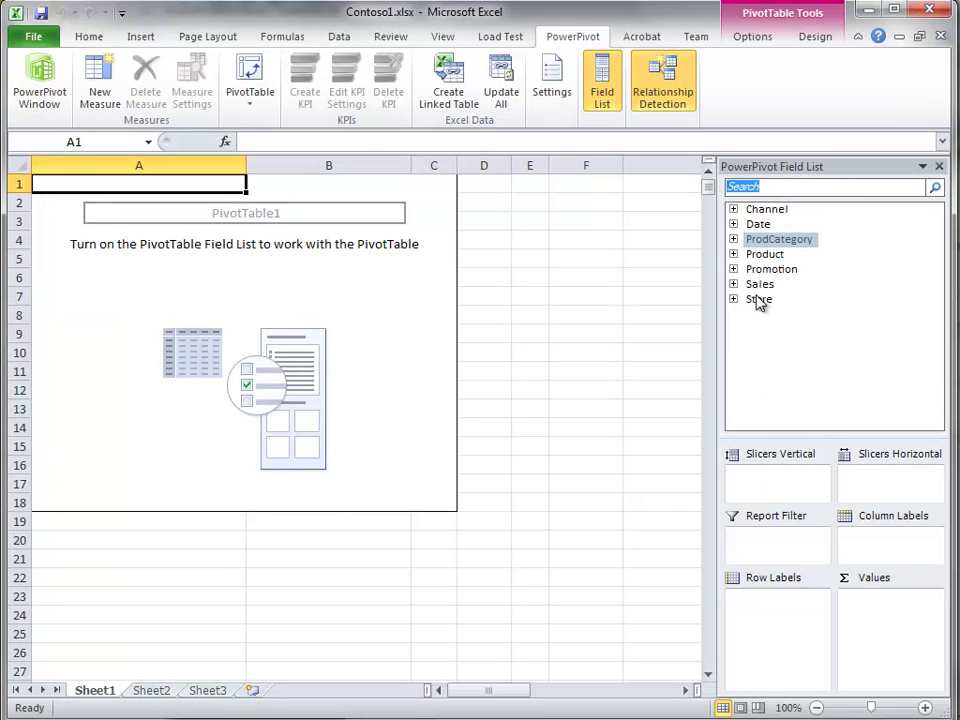
left_click(734, 240)
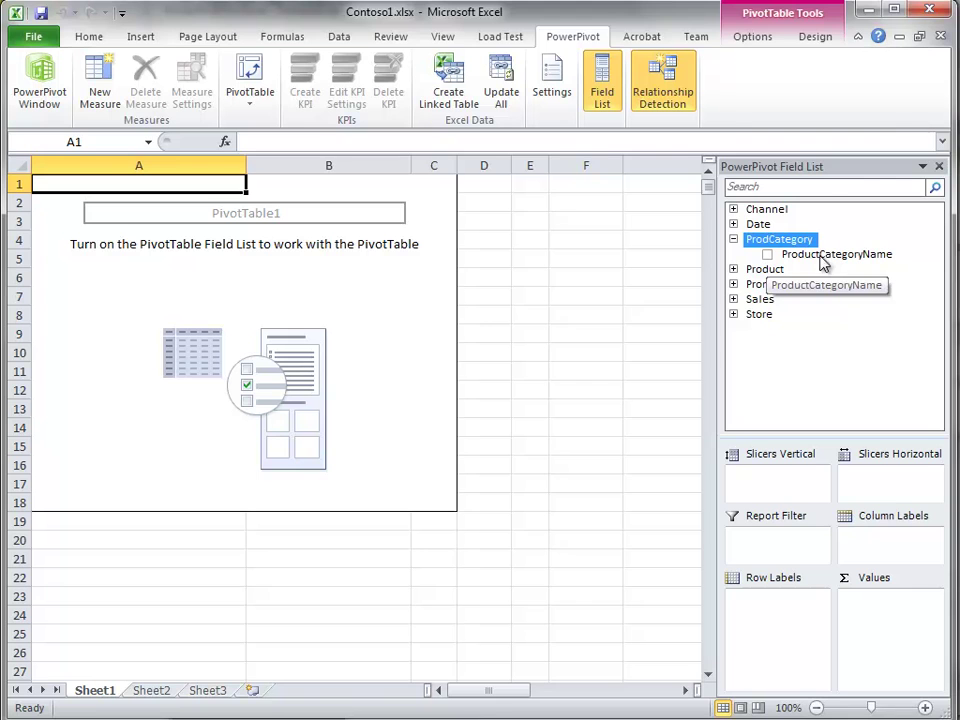
left_click(40, 82)
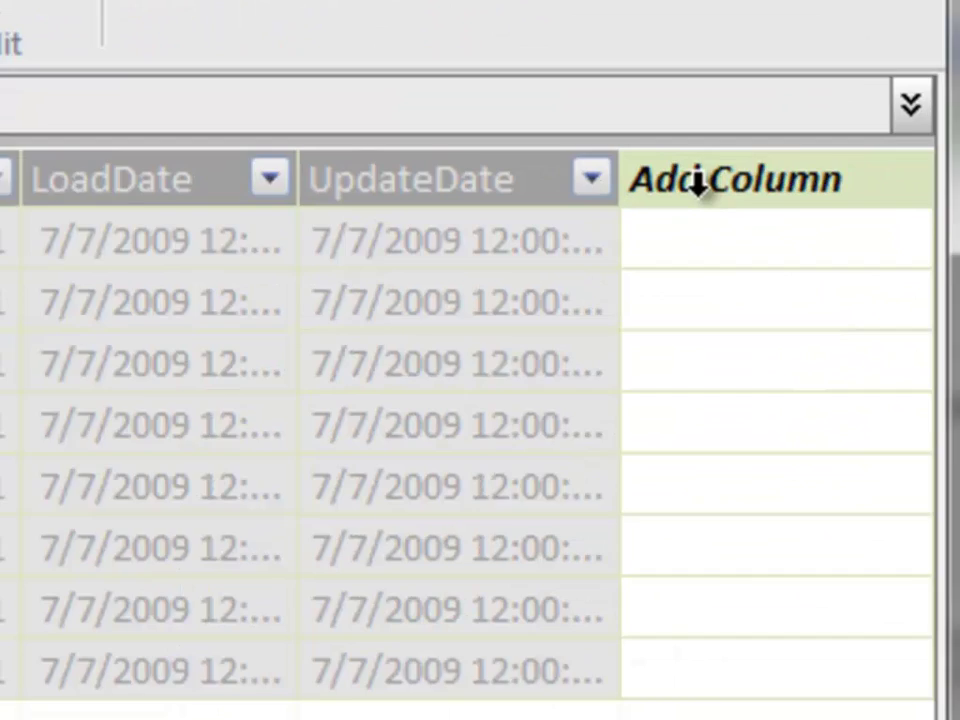
Add a new calculated column headed 'Product Count' at the end of ProdCategory
double_click(876, 171)
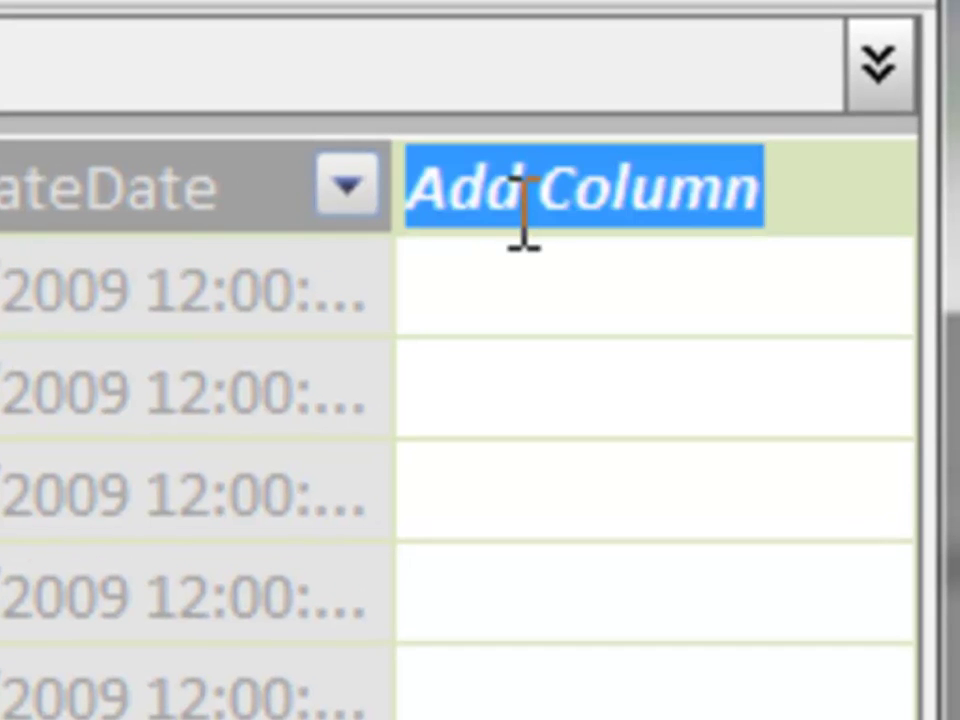
type("Product Count")
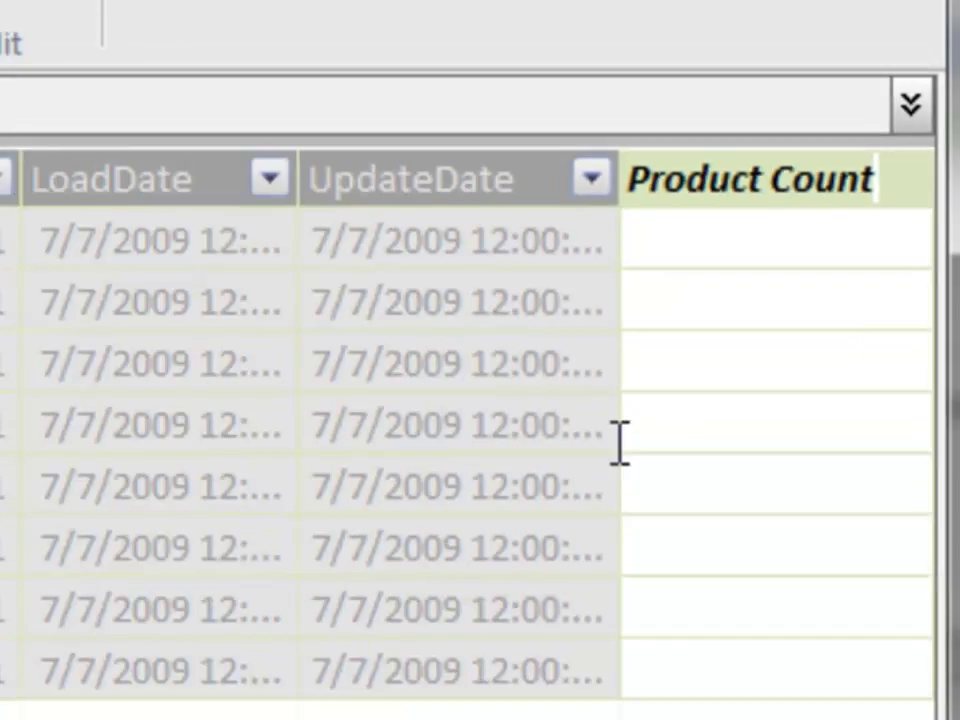
key("Return")
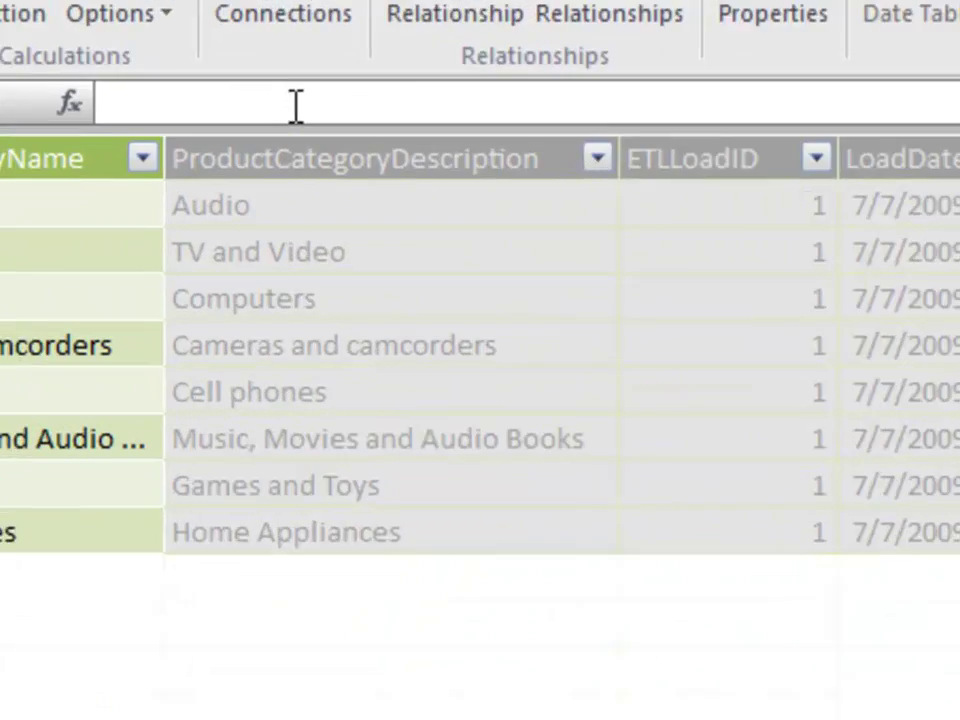
Enter =RELATEDTABLE('Product') as the Product Count formula using autocomplete
left_click(296, 103)
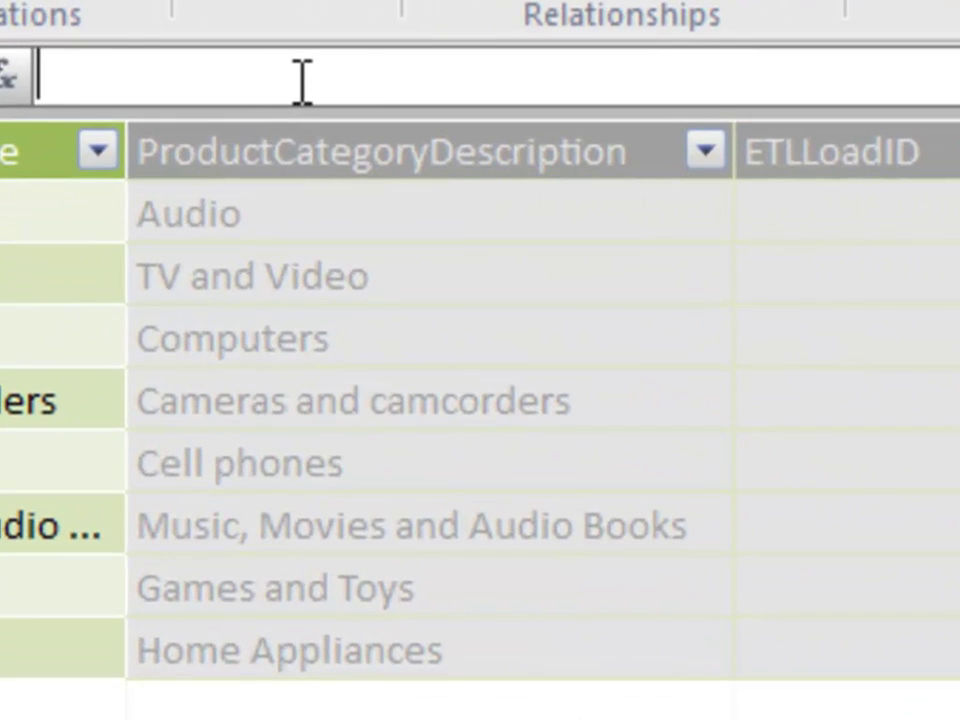
type("=REL")
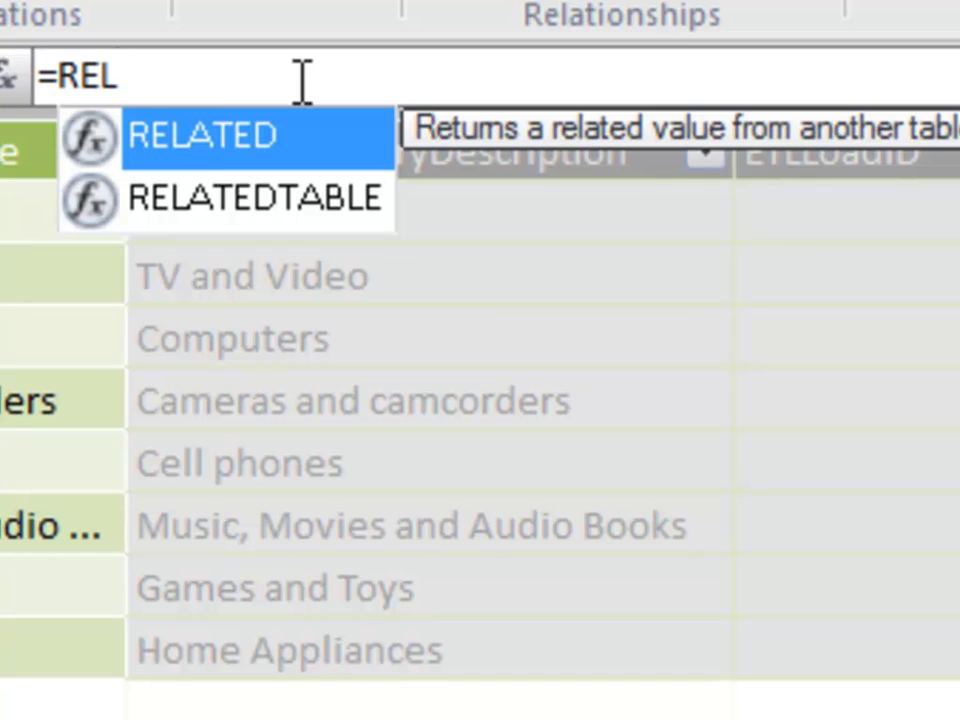
key("Down")
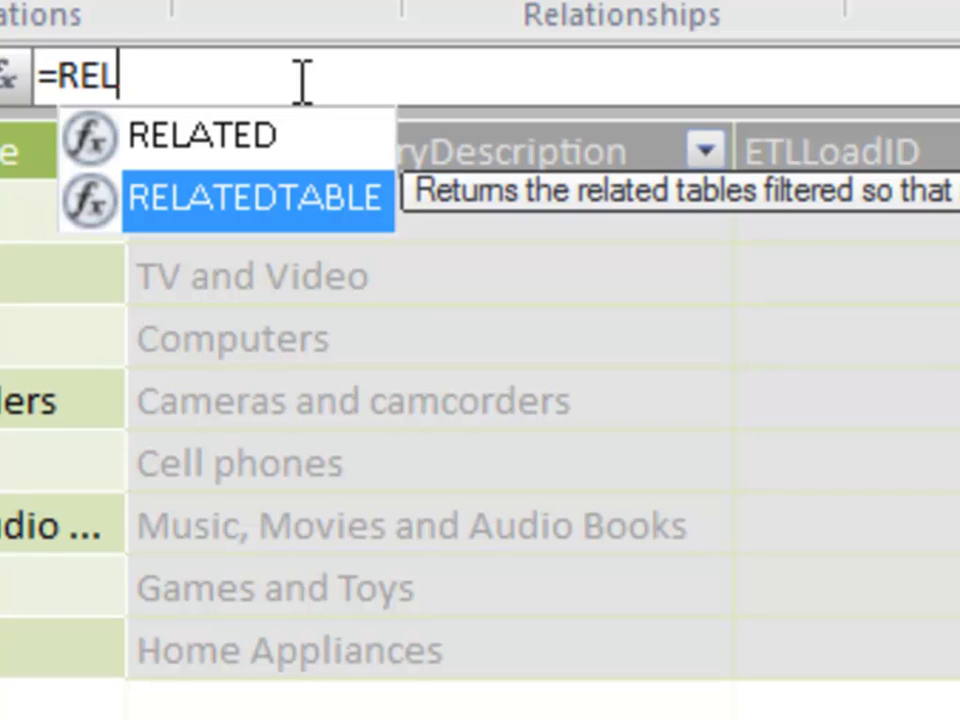
key("Tab")
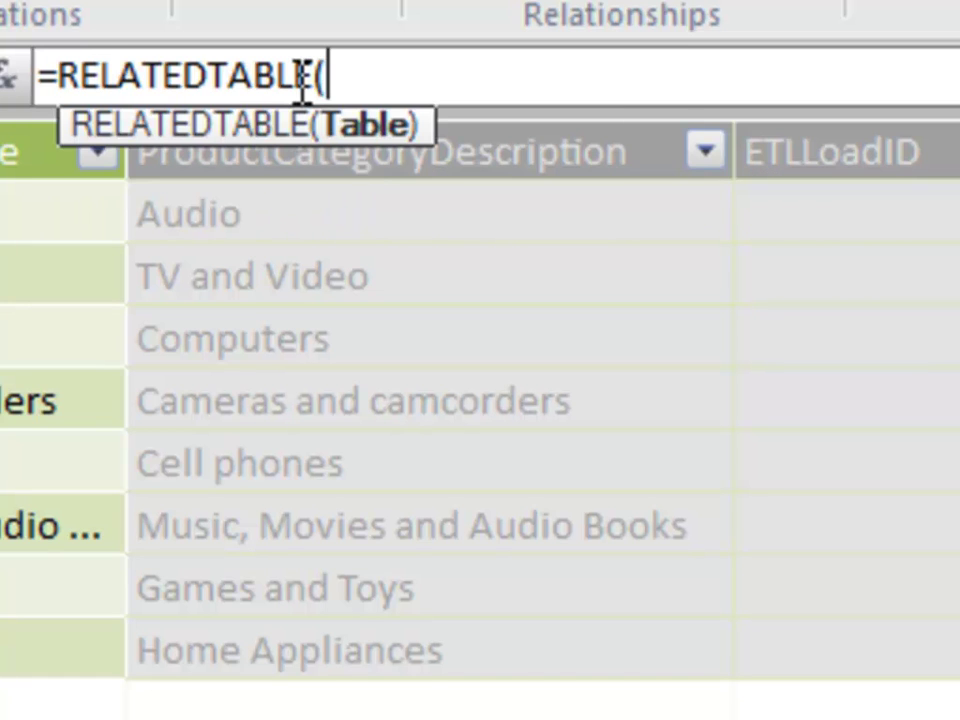
type("'")
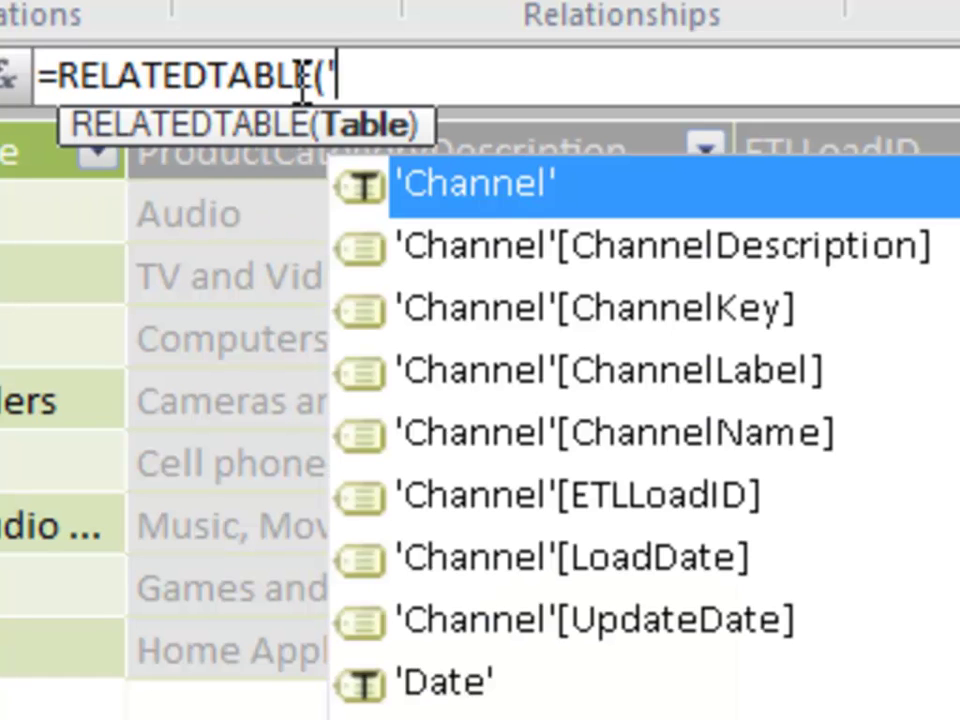
type("Pro")
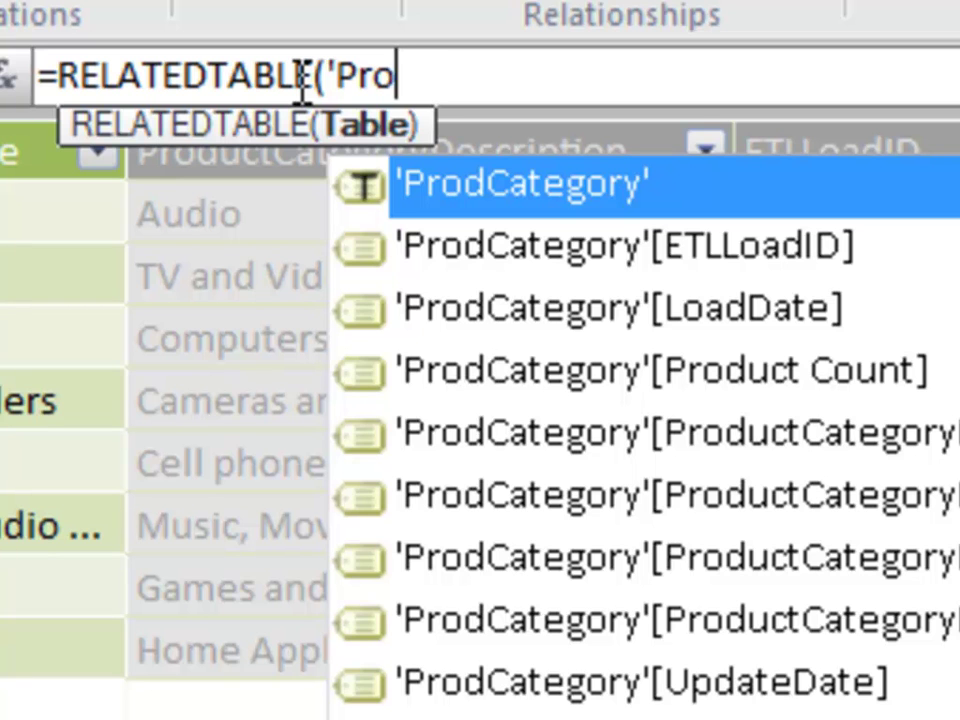
type("duc")
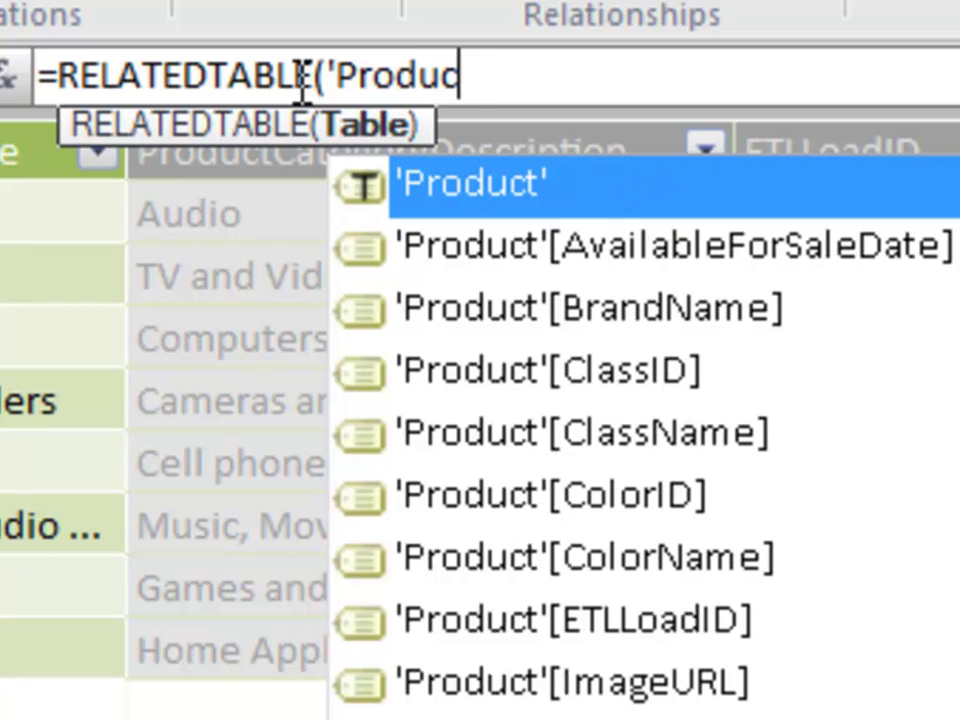
key("Tab")
type(")")
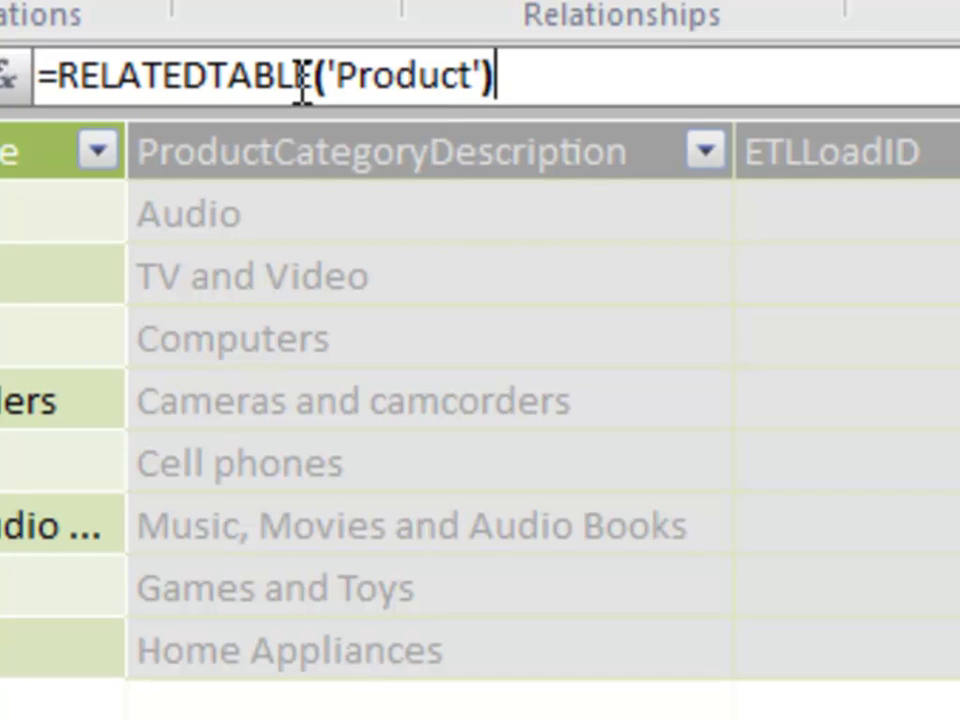
Wrap the formula into =COUNTROWS(RELATEDTABLE('Product')) and commit it to fill per-category counts
left_click(65, 75)
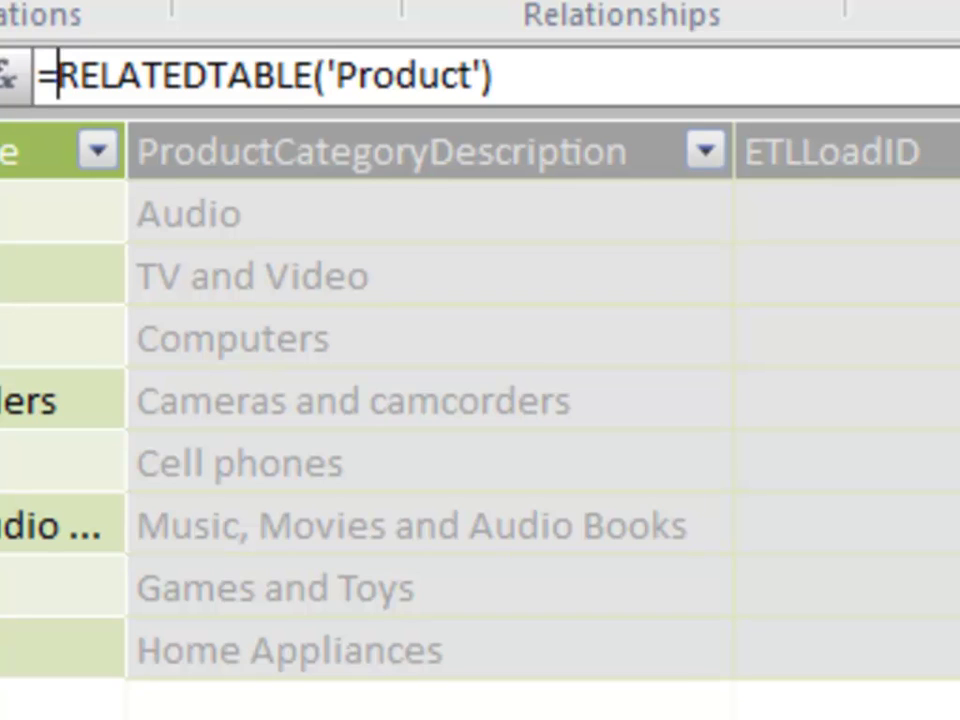
type("COURELAT")
key("Left")
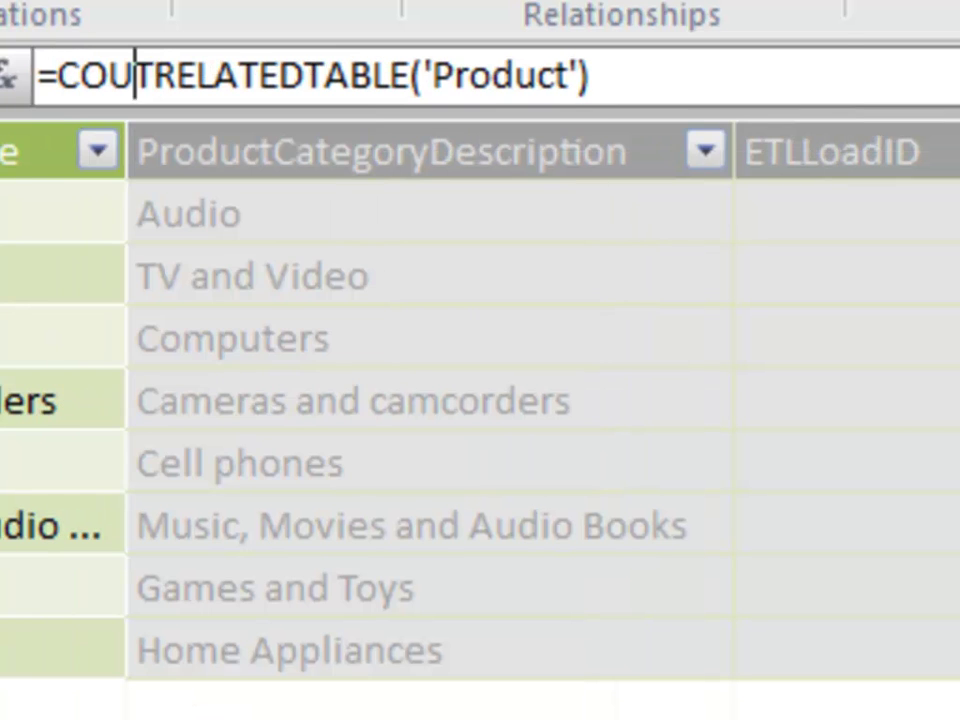
key("Delete")
key("Down")
key("Down")
key("Down")
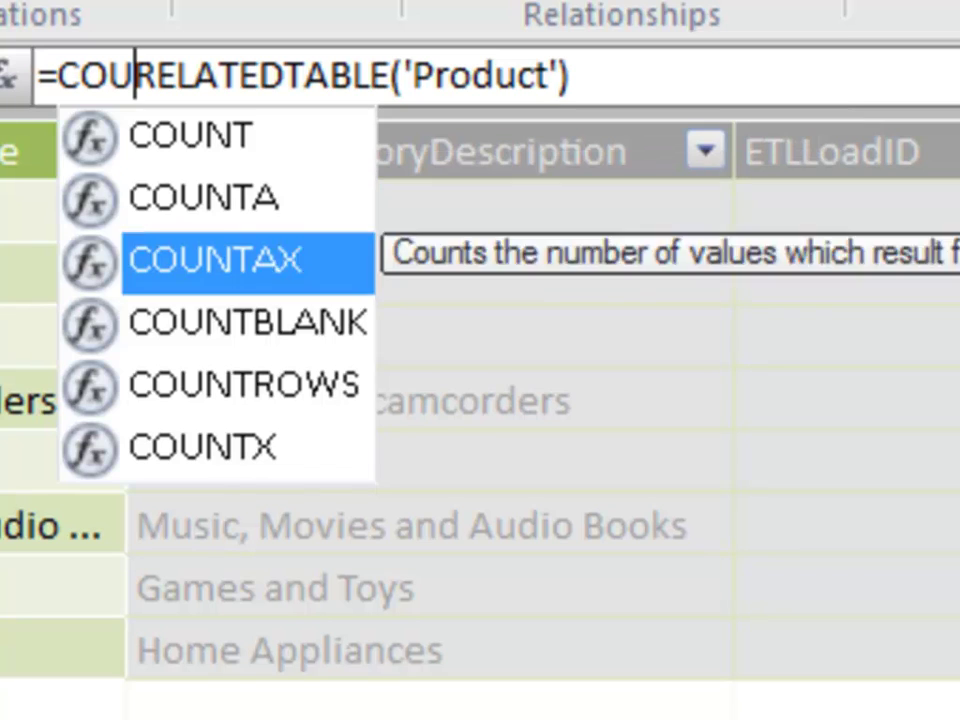
key("Down")
key("Tab")
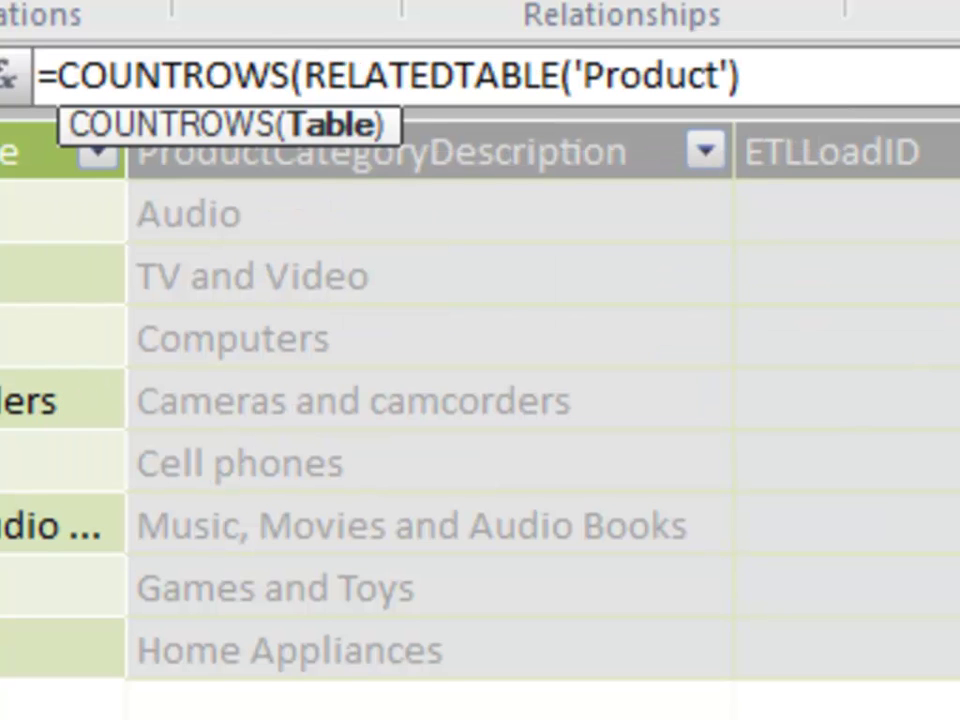
left_click(745, 76)
type(")")
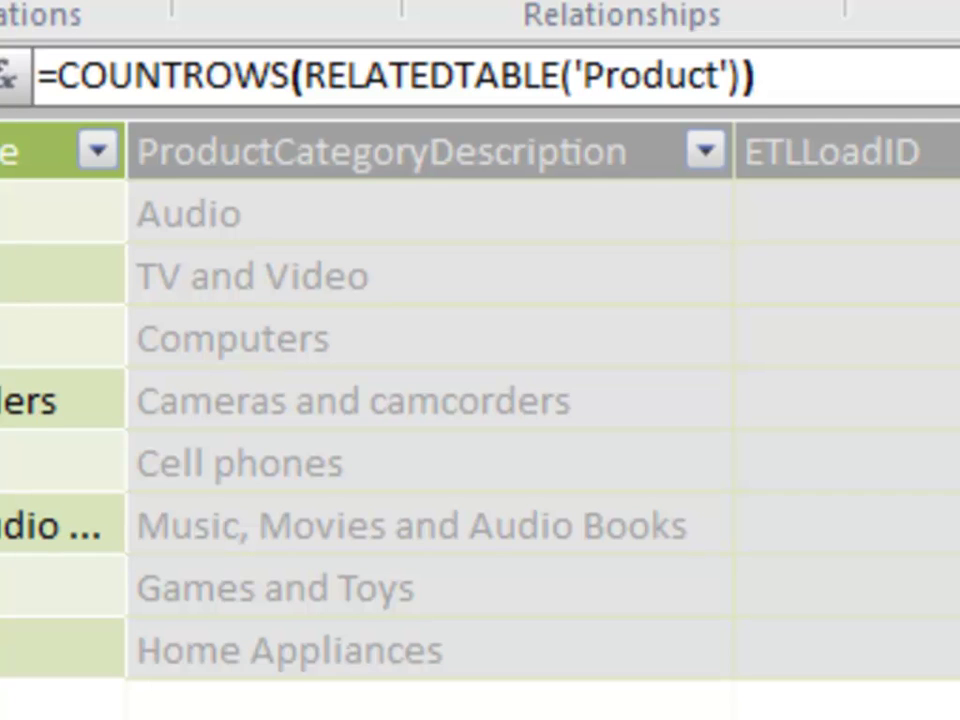
key("Return")
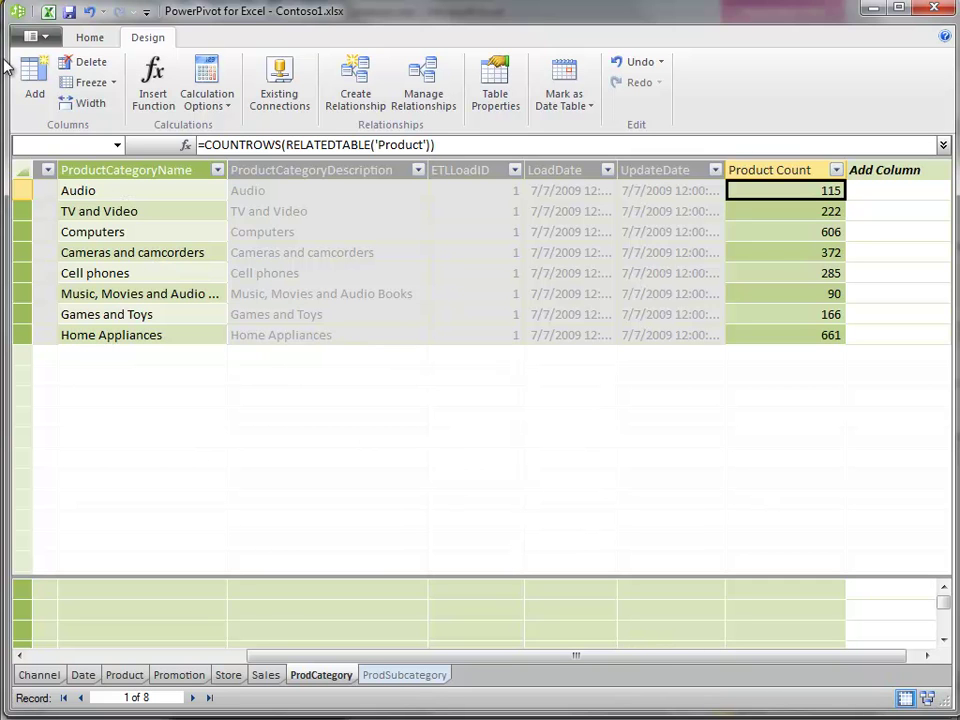
Refresh the field list and add ProductCategoryName and Product Count to PivotTable1
left_click(47, 12)
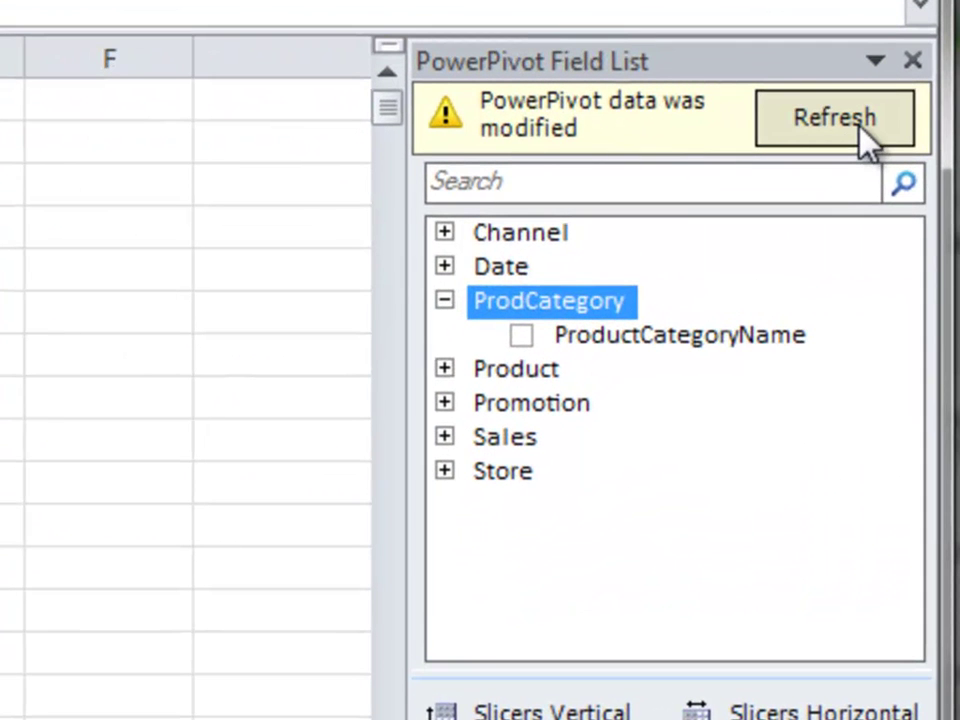
left_click(897, 174)
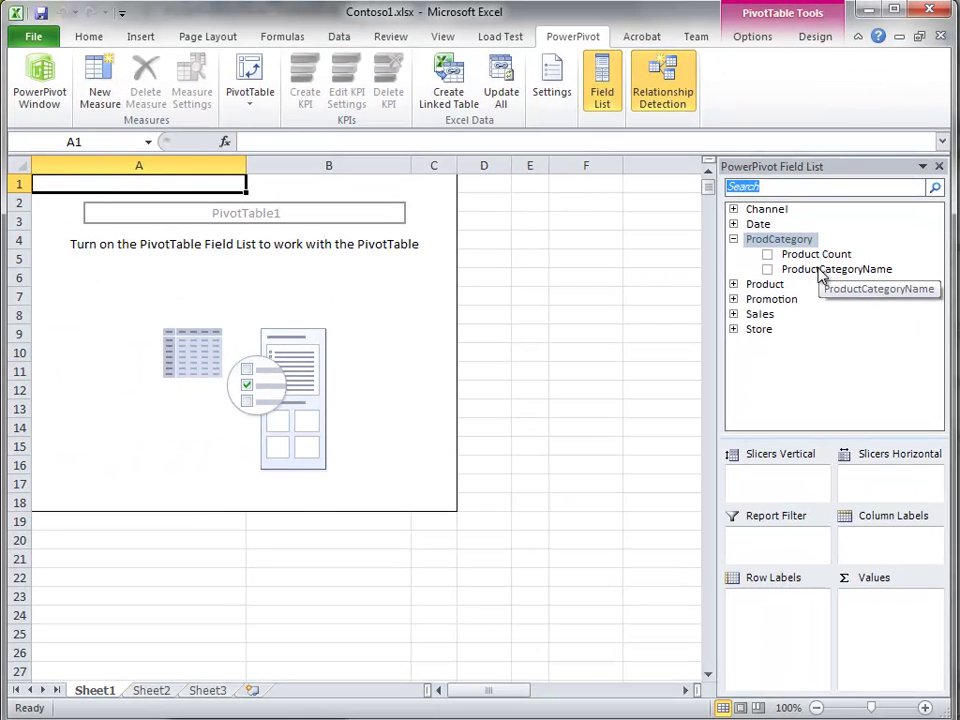
key("Tab")
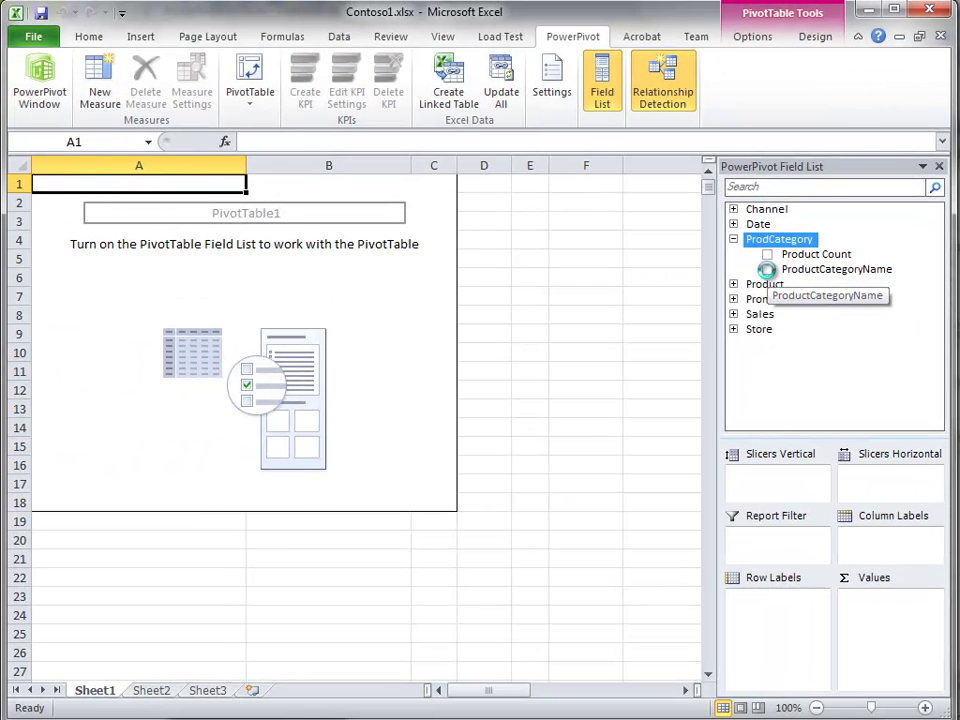
left_click(767, 270)
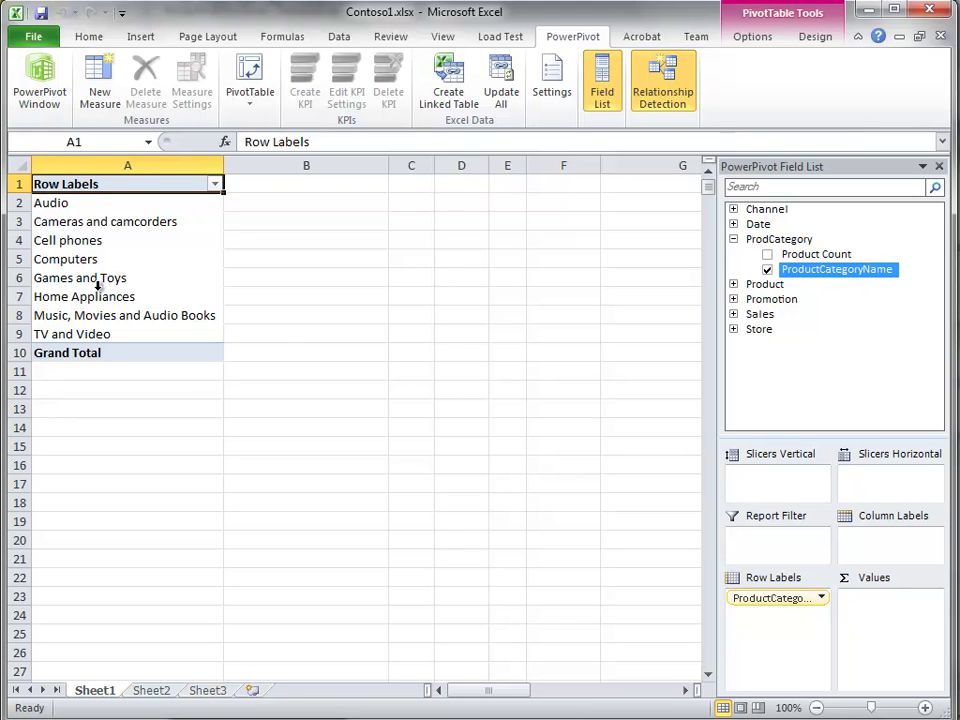
left_click(767, 256)
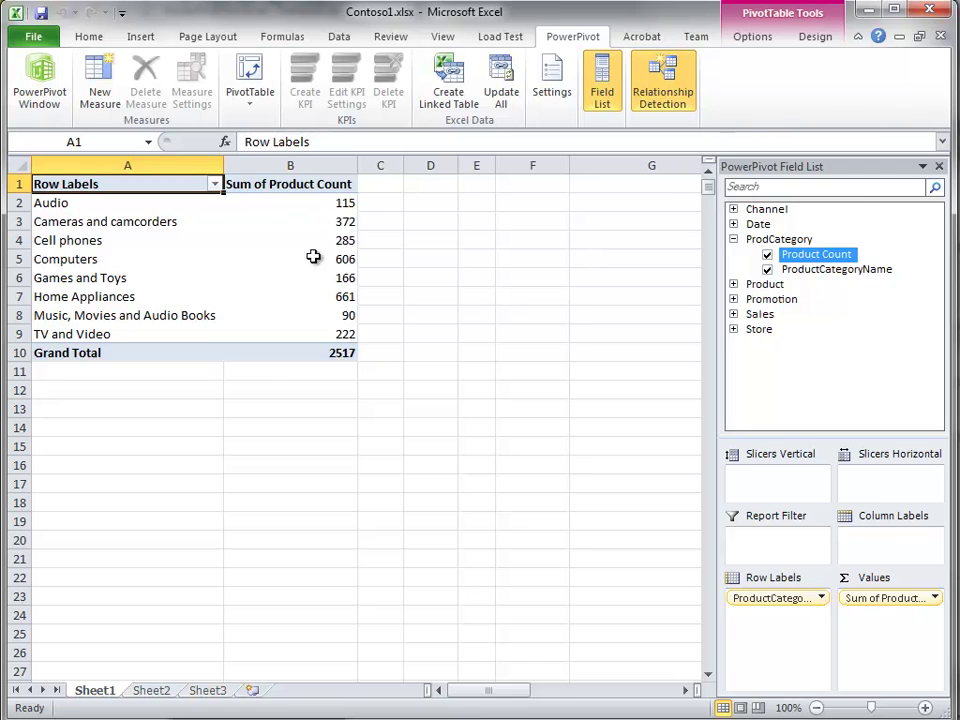
left_click(284, 376)
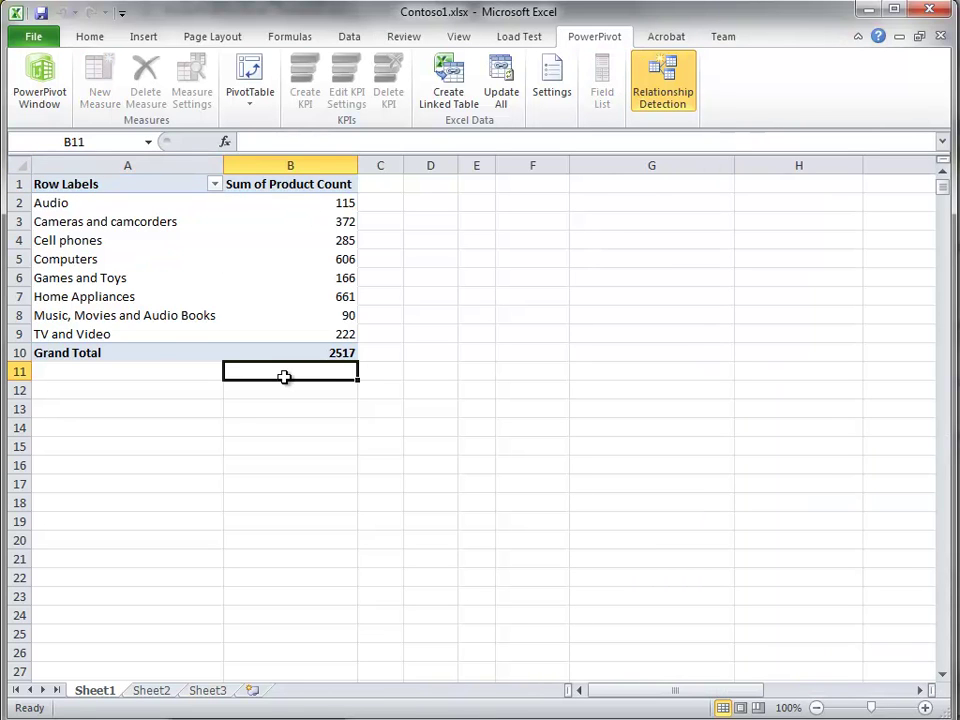
Check the ProdCategory data, then select the Cameras and camcorders count of 372
left_click(34, 80)
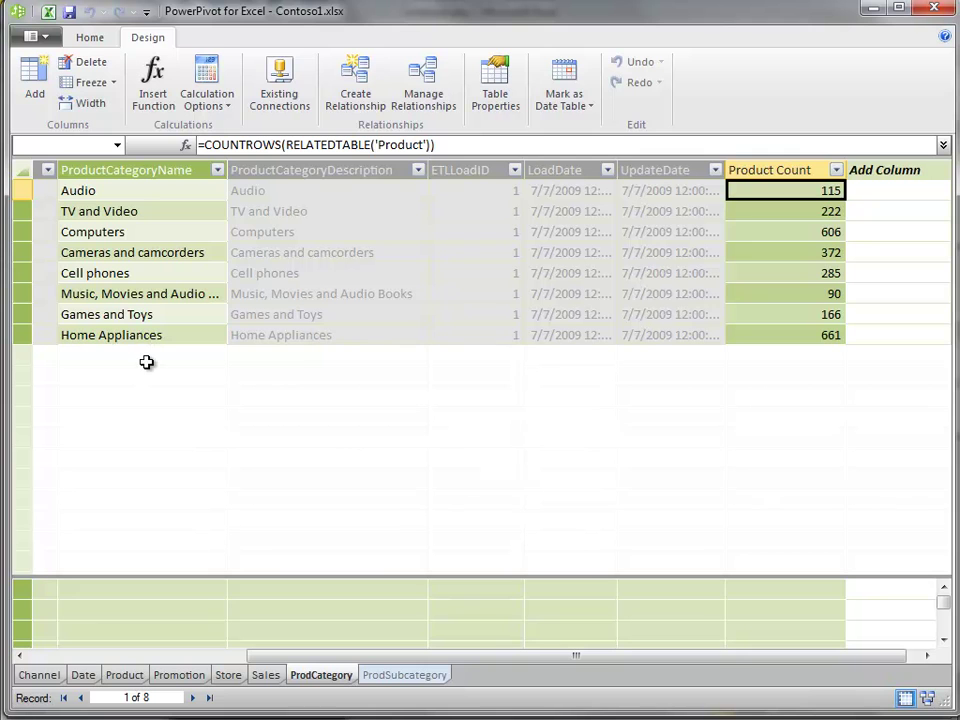
left_click(44, 14)
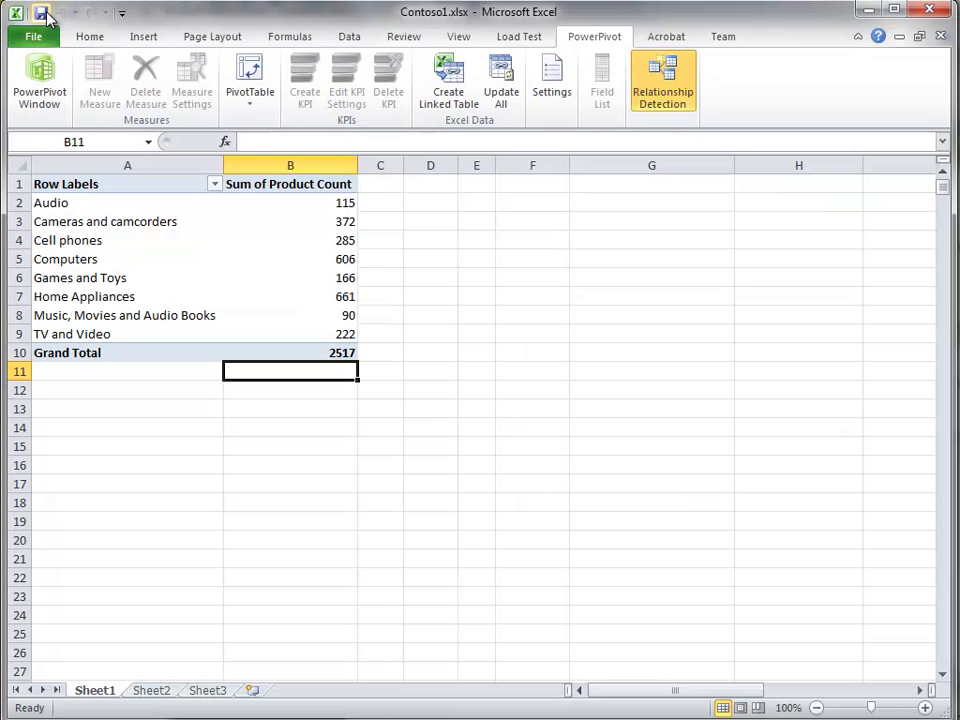
left_click(248, 224)
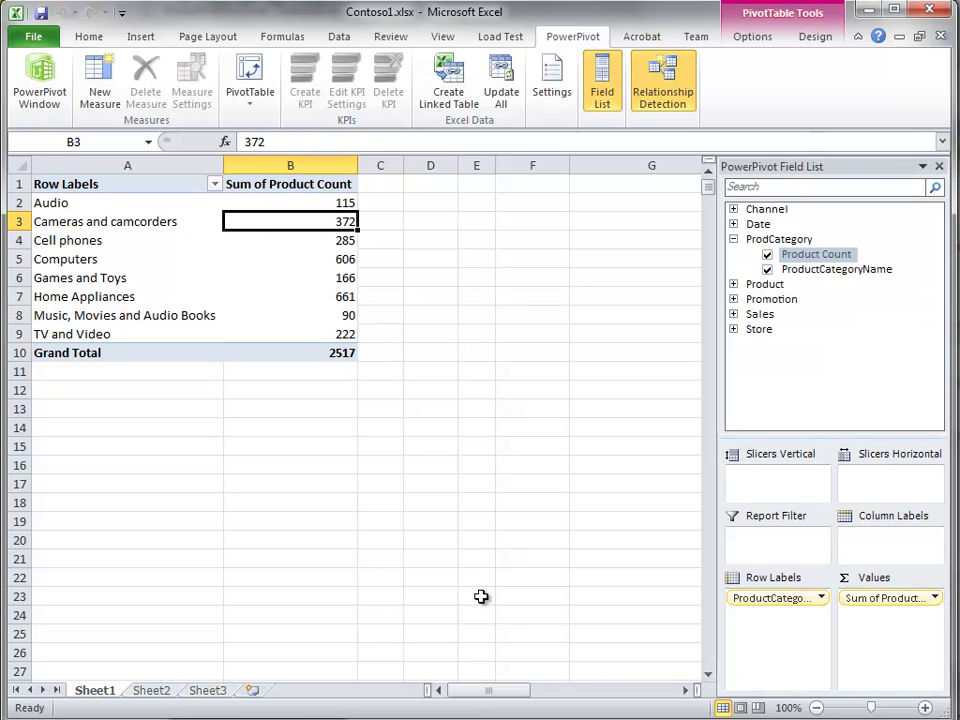